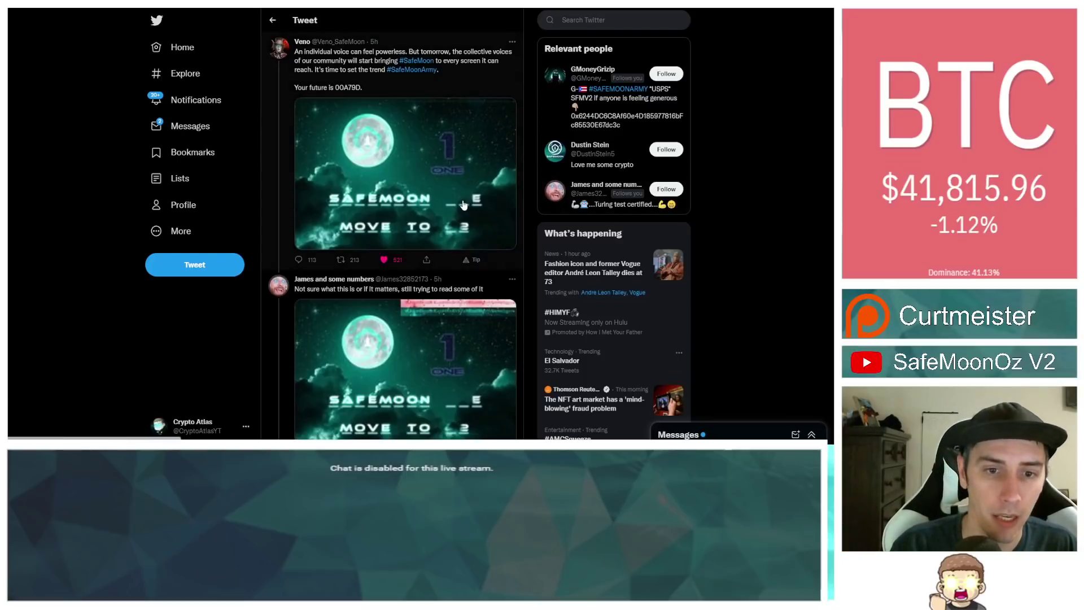
View the SafeMoon puzzle image from the '00A79D' tweet at full size
click(518, 206)
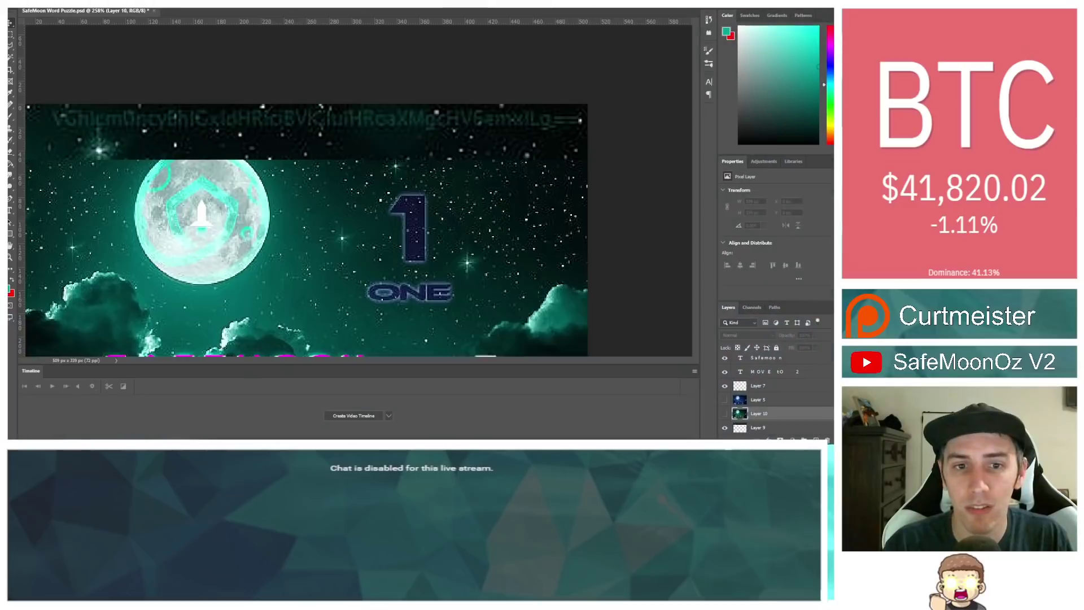
scroll(409, 245, down, 2)
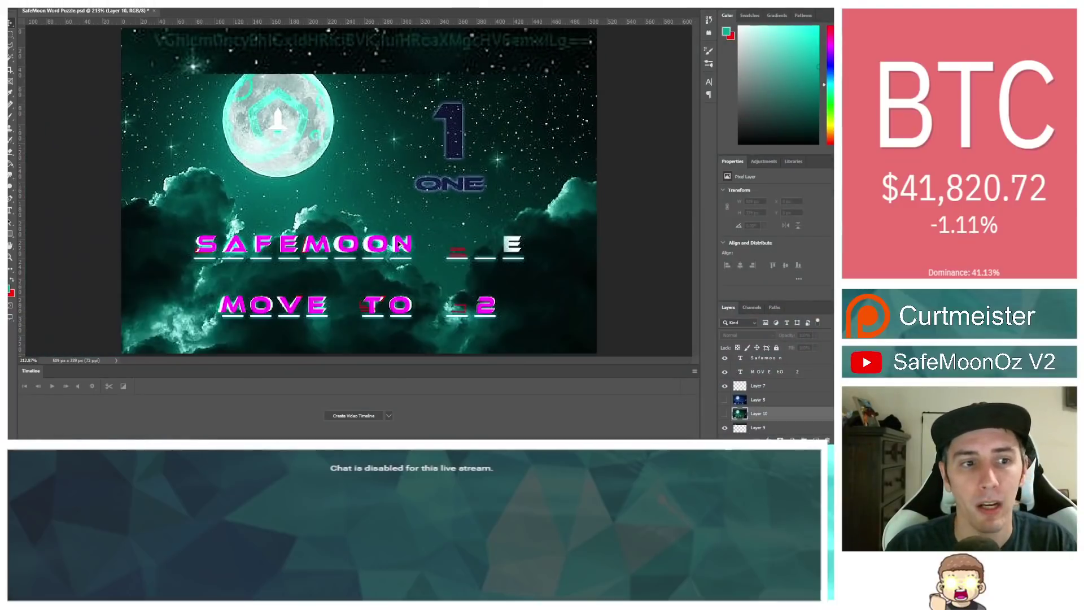
scroll(398, 241, up, 1)
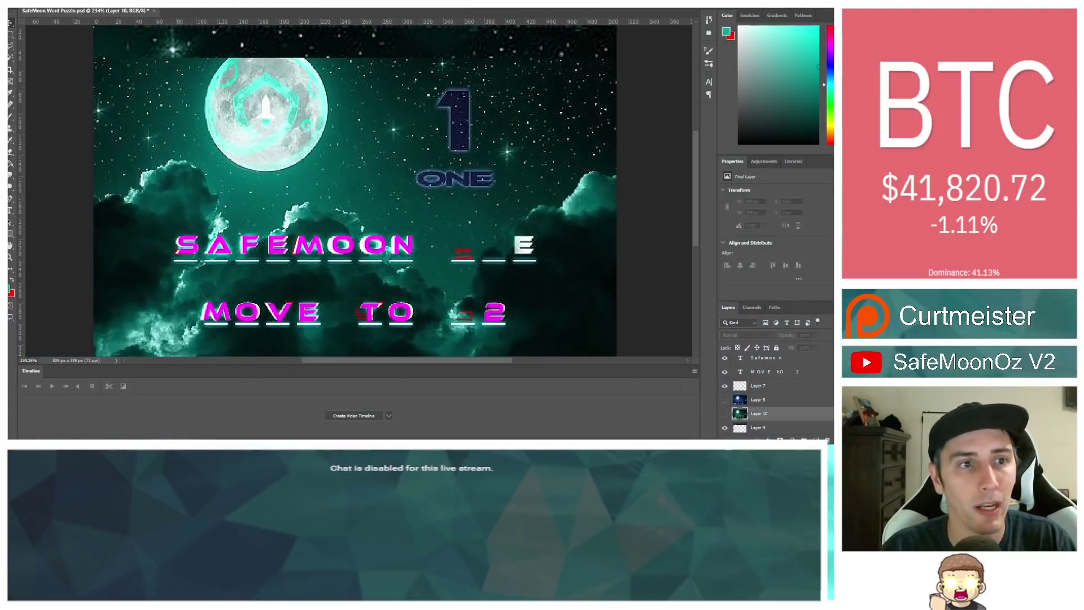
Briefly check the Filter menu over the SafeMoon artwork, then dismiss it
key(alt+t)
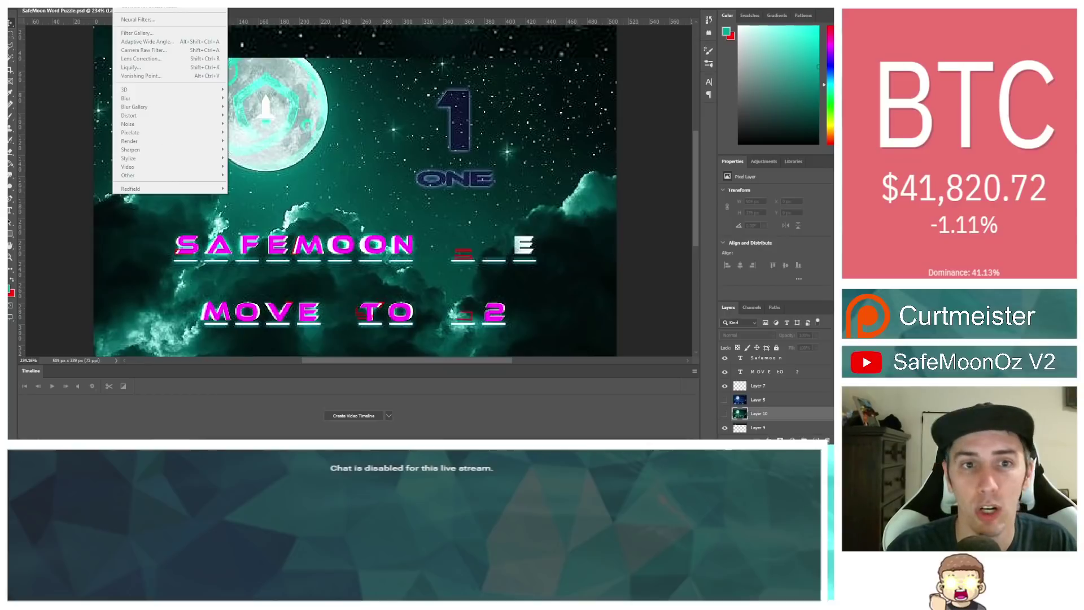
key(Escape)
scroll(479, 129, up, 2)
scroll(479, 129, up, 1)
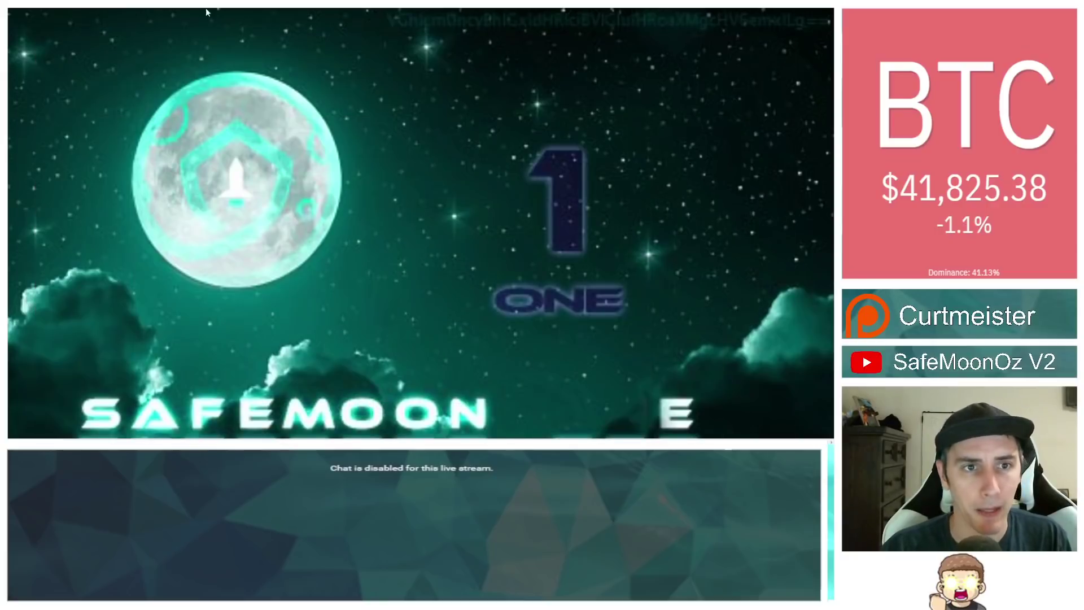
Leave the photo viewer and switch to the Google results for 00A79D
key(ctrl+w)
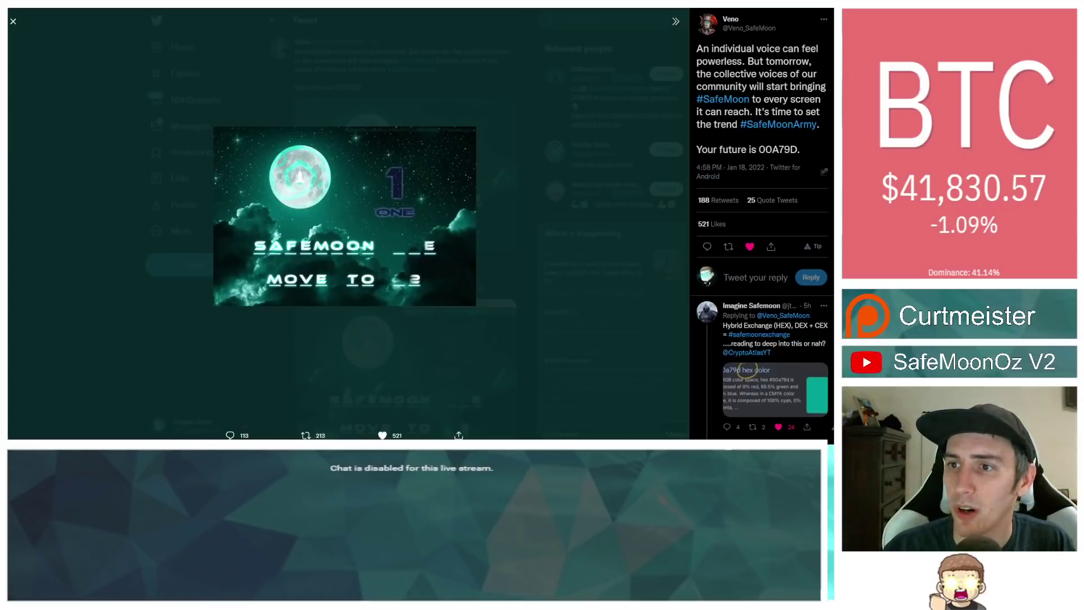
key(alt+Tab)
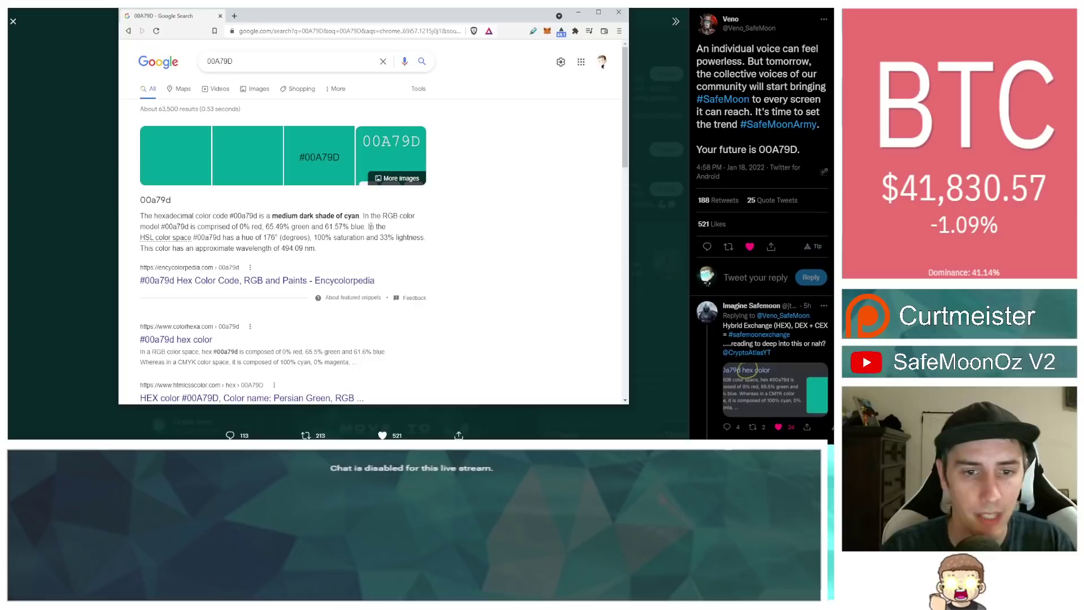
View the 'what does this image mean' reply and its image, then return to the replies
click(100, 142)
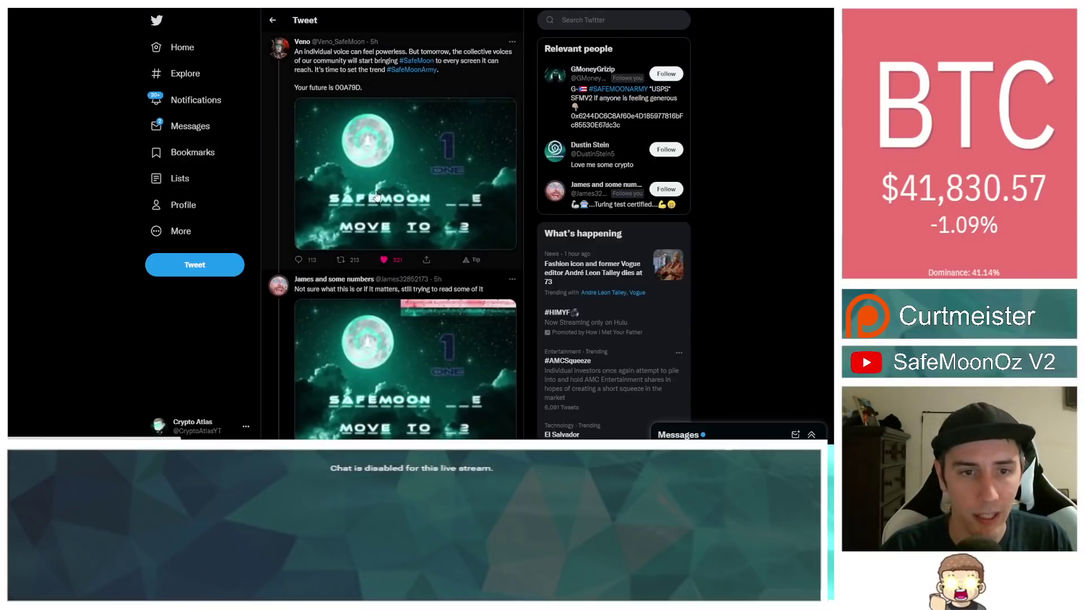
scroll(376, 196, down, 2)
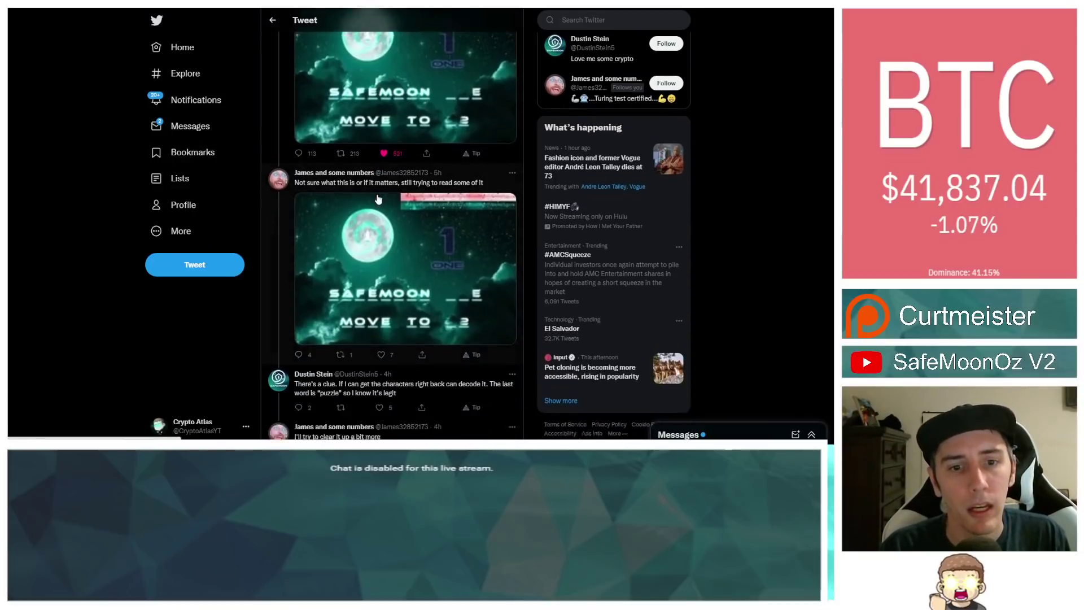
scroll(339, 186, down, 2)
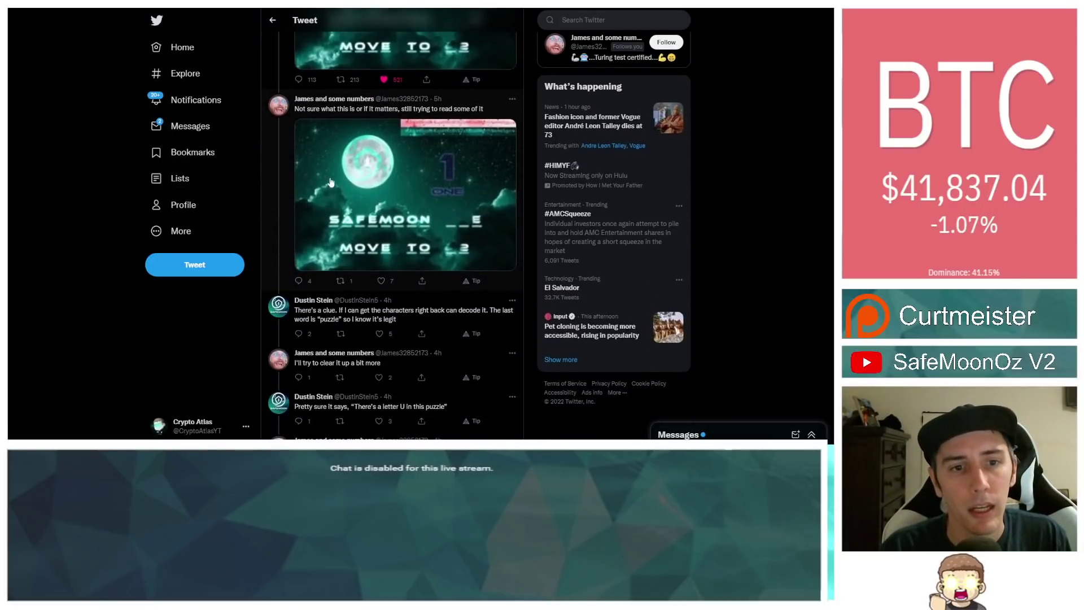
click(285, 169)
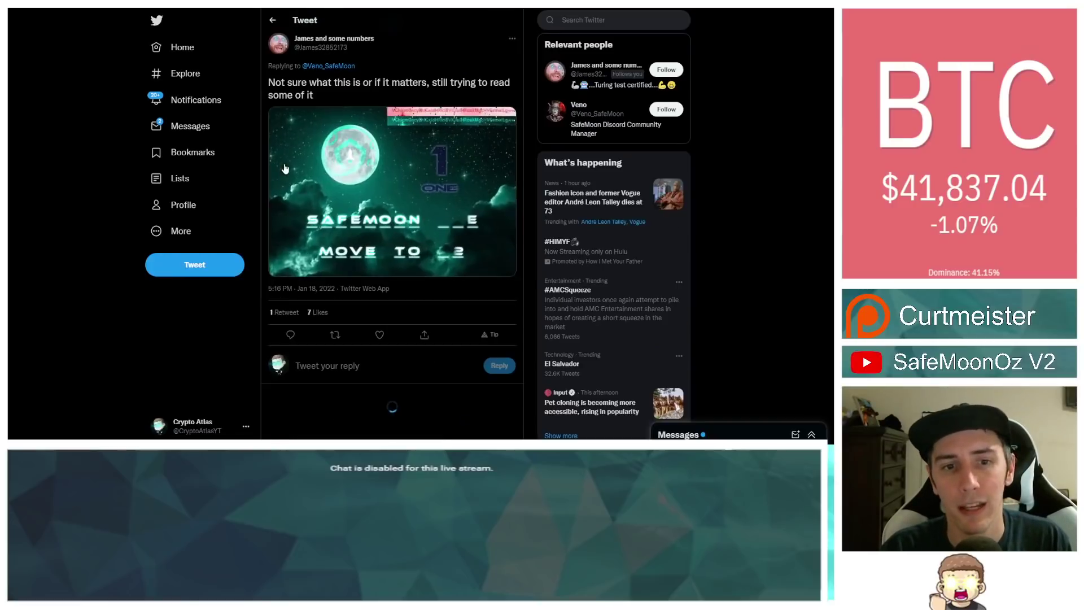
click(435, 144)
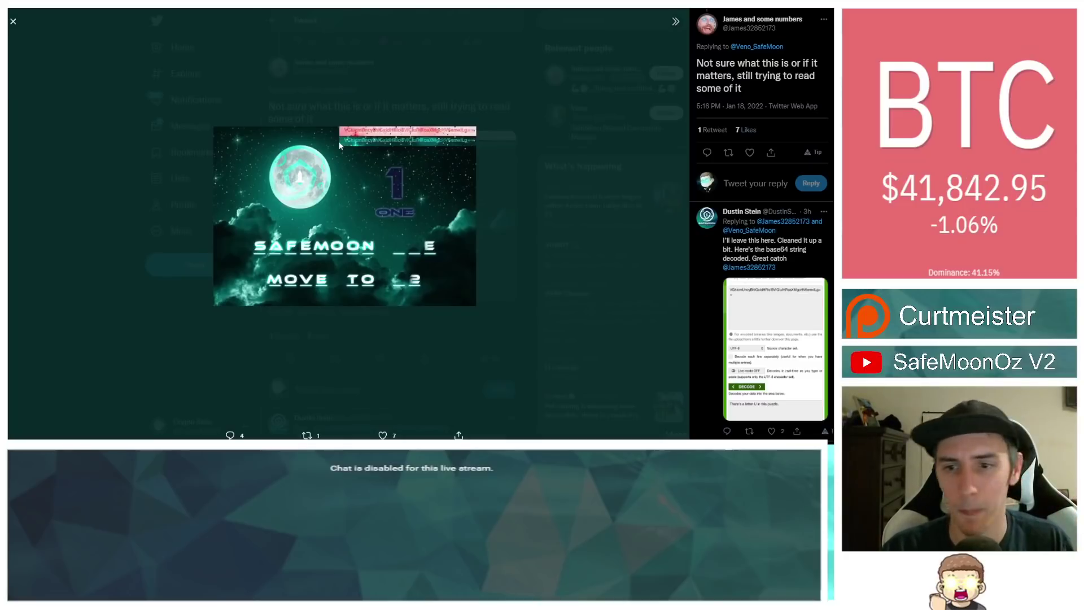
scroll(703, 250, down, 2)
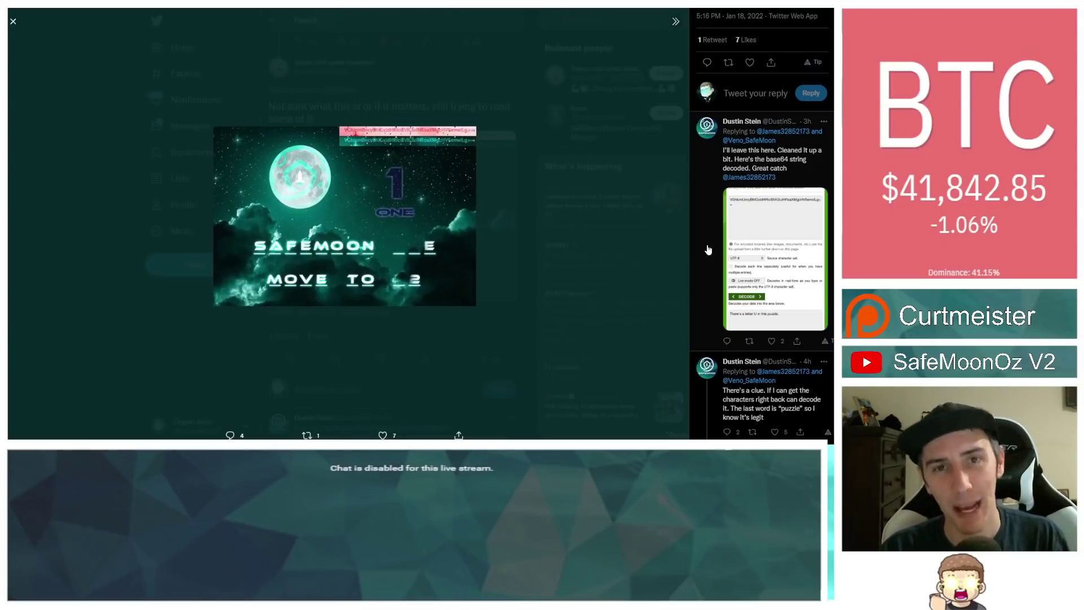
click(707, 250)
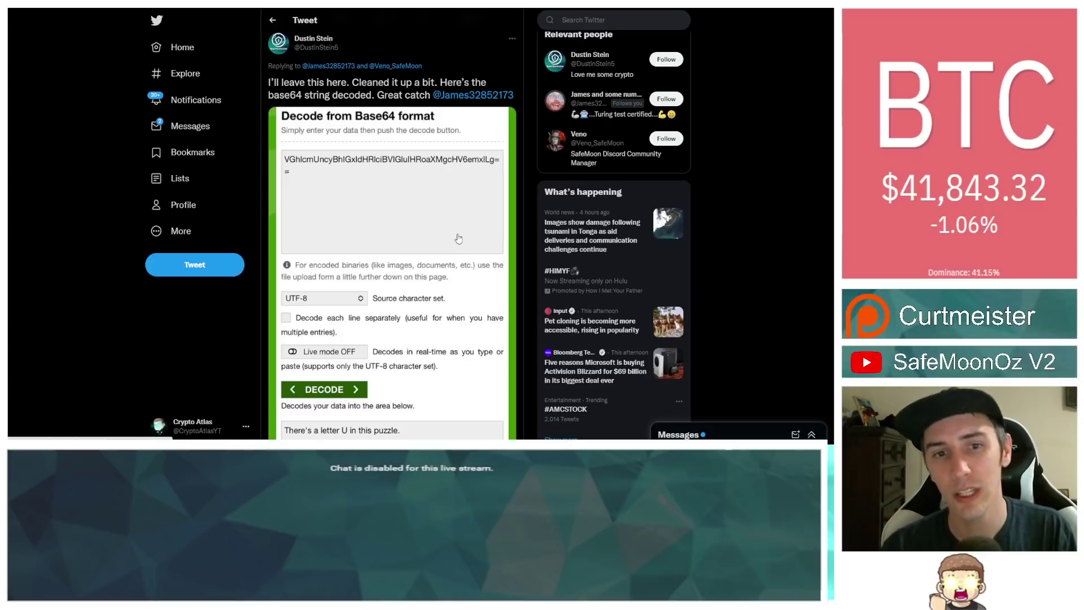
scroll(458, 239, up, 6)
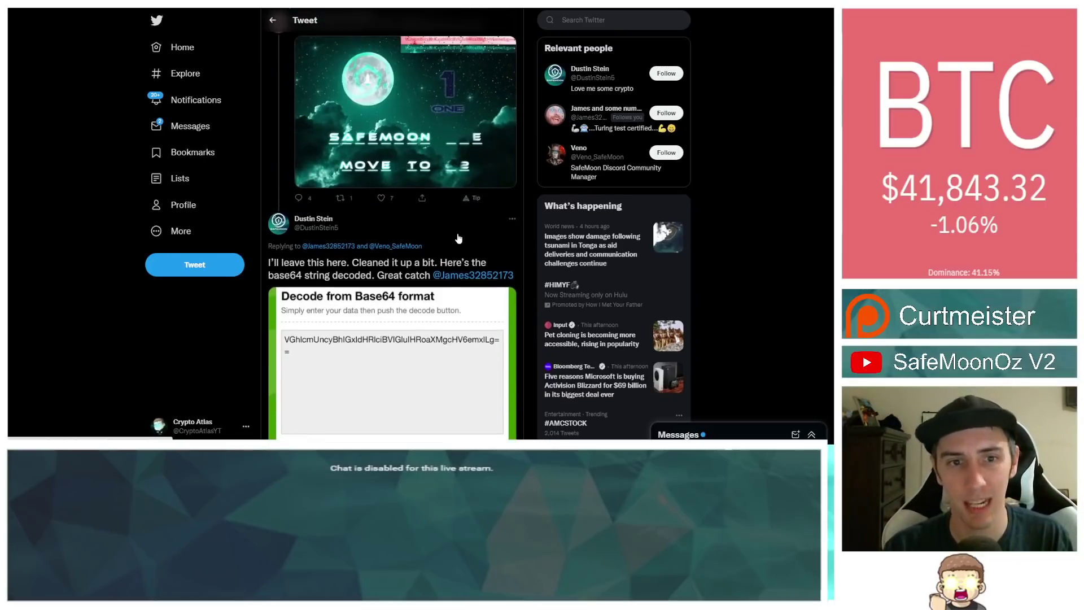
scroll(385, 343, down, 2)
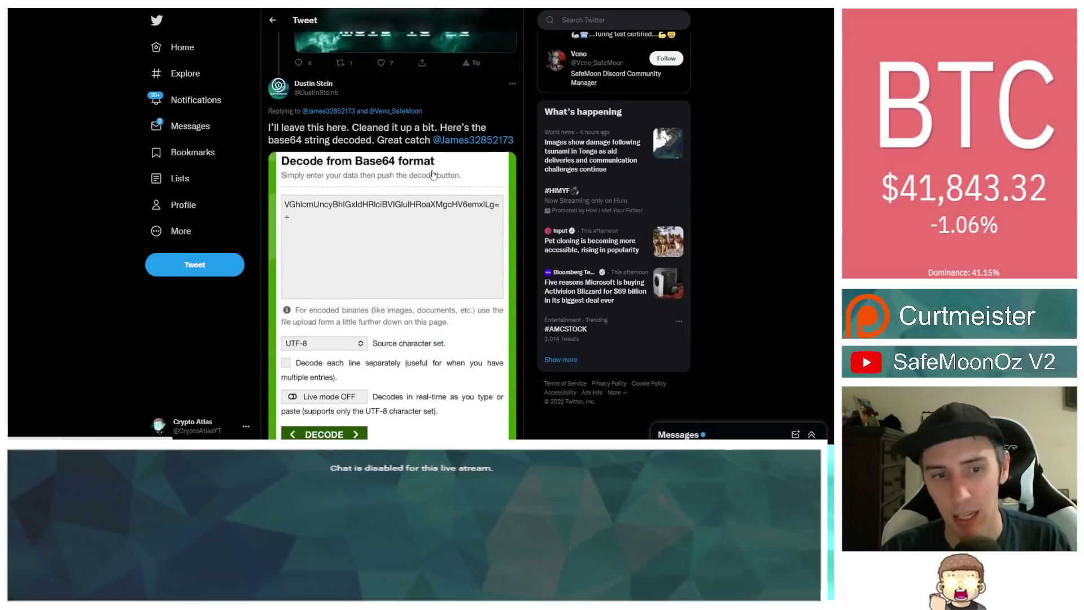
scroll(455, 229, down, 1)
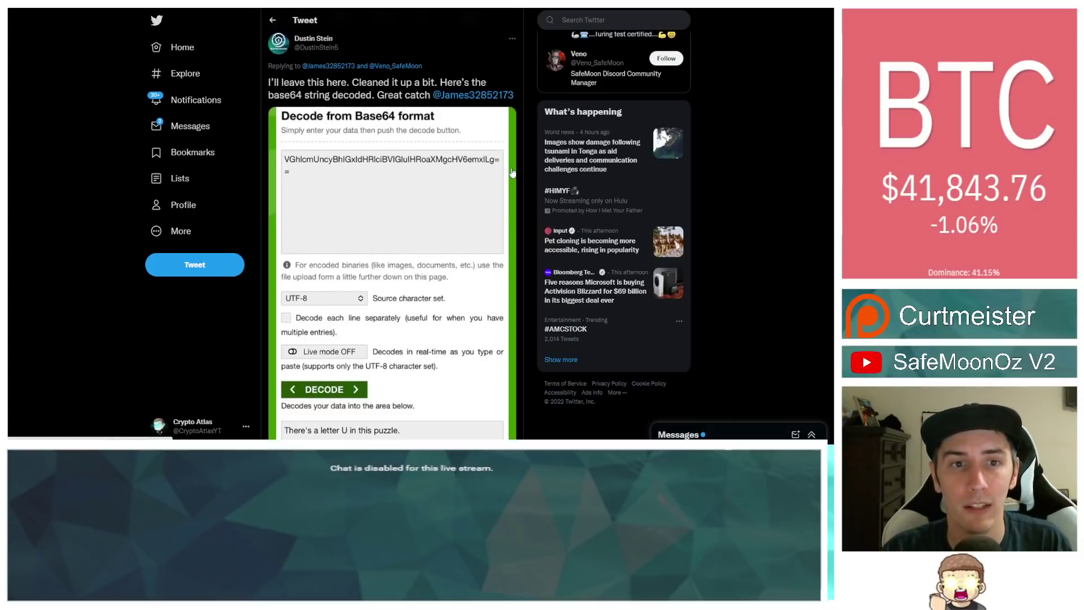
scroll(378, 144, up, 3)
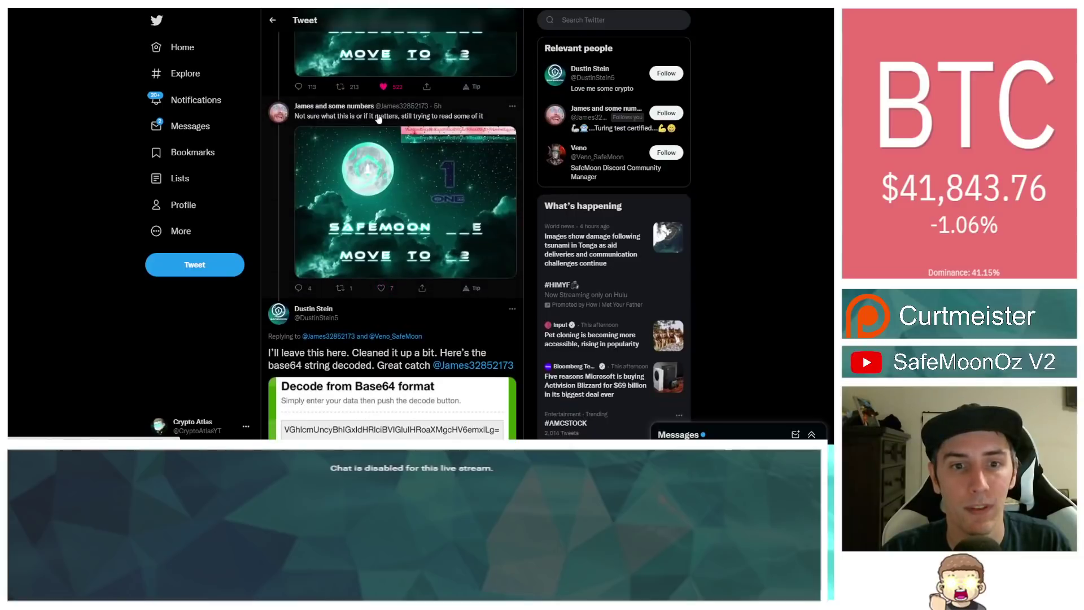
scroll(507, 138, down, 3)
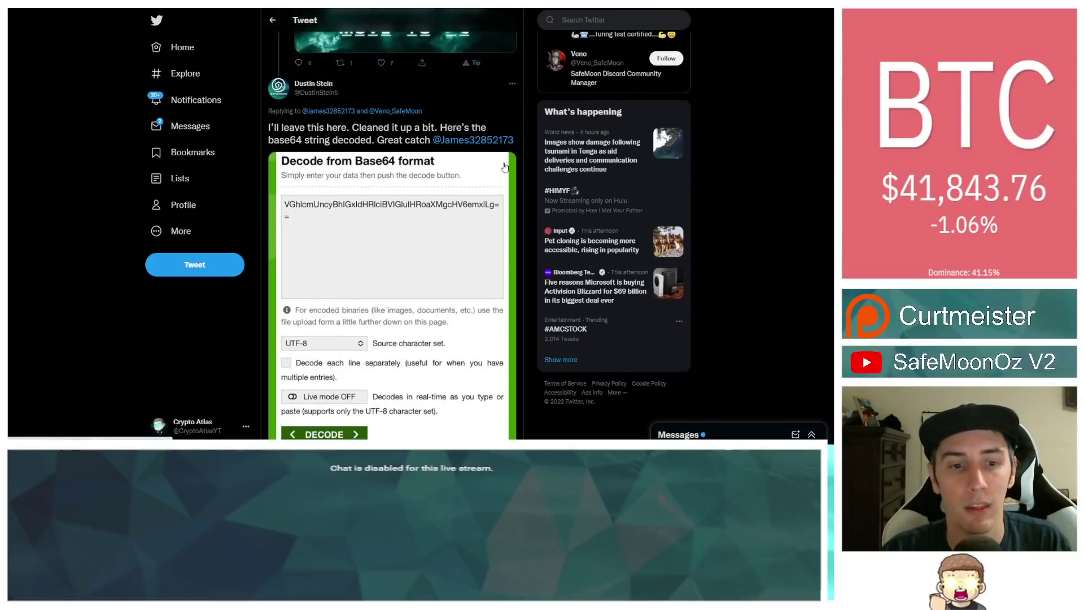
scroll(499, 168, down, 1)
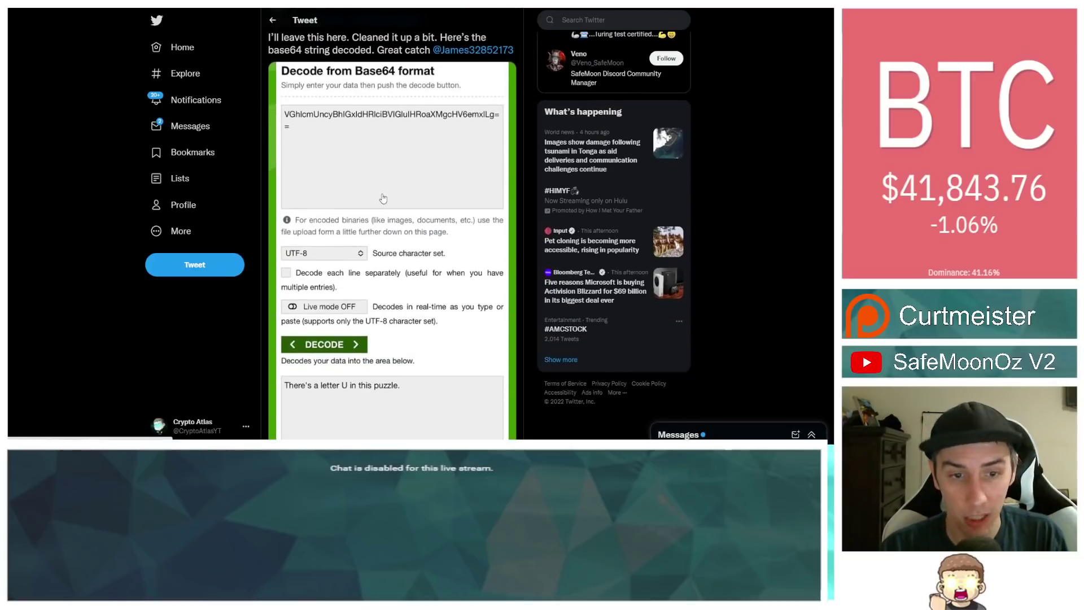
scroll(382, 198, down, 1)
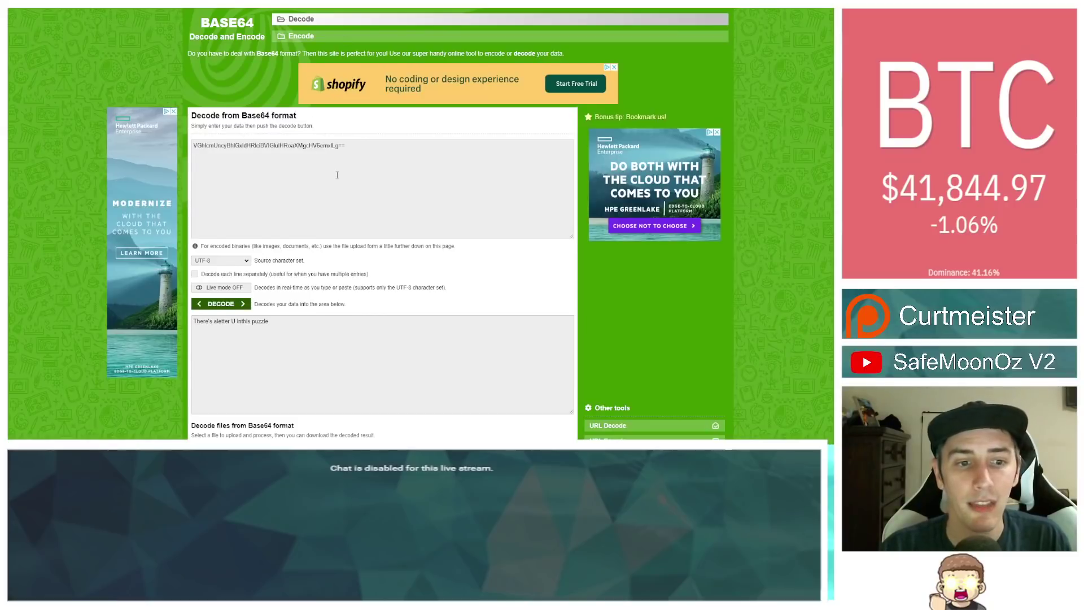
scroll(336, 175, down, 1)
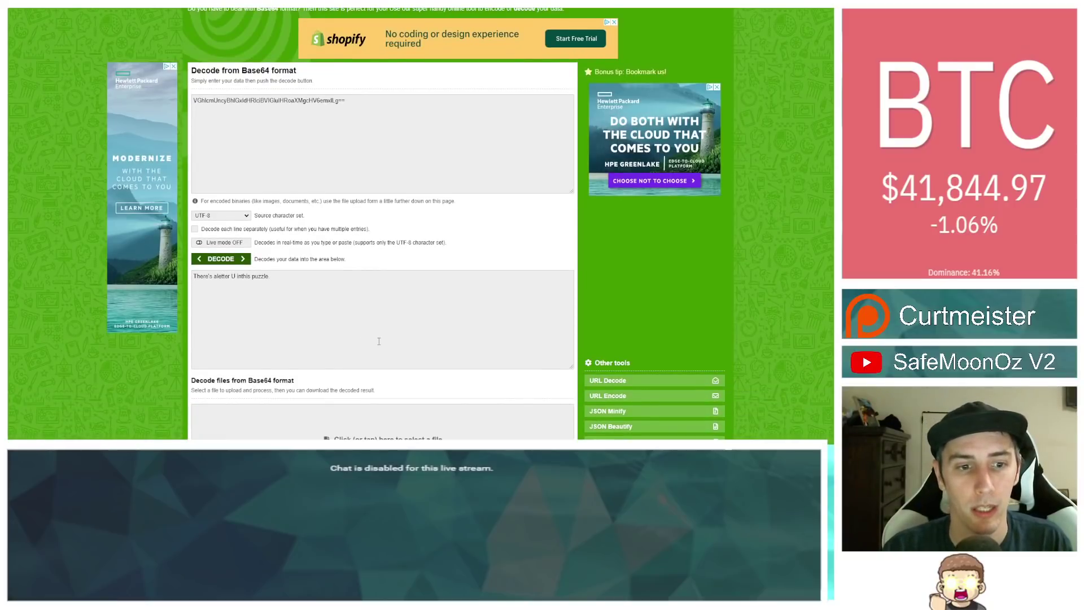
scroll(378, 340, down, 2)
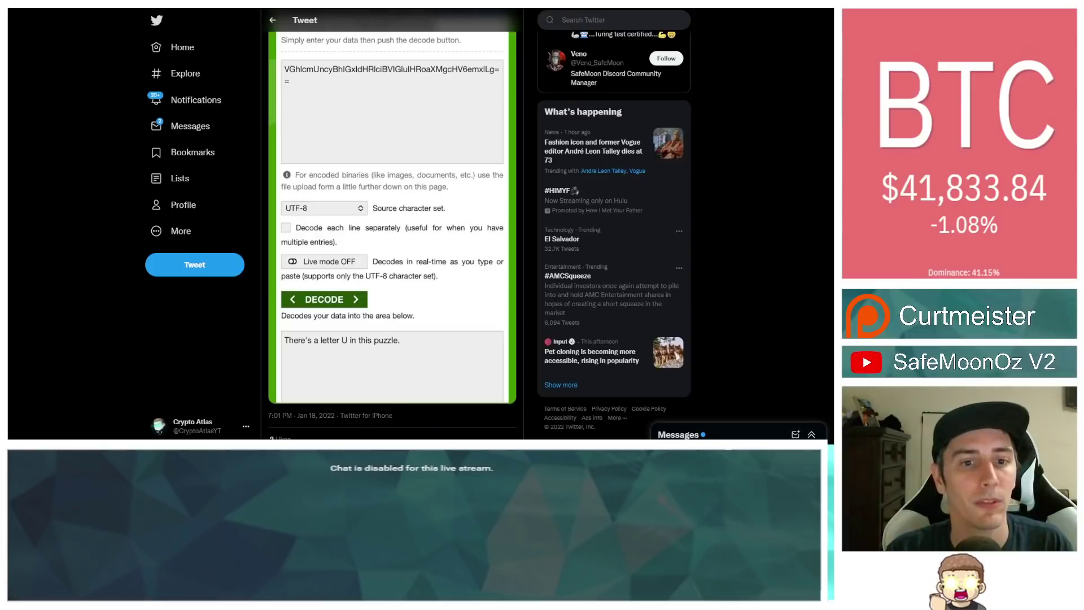
scroll(365, 101, down, 2)
scroll(363, 108, up, 5)
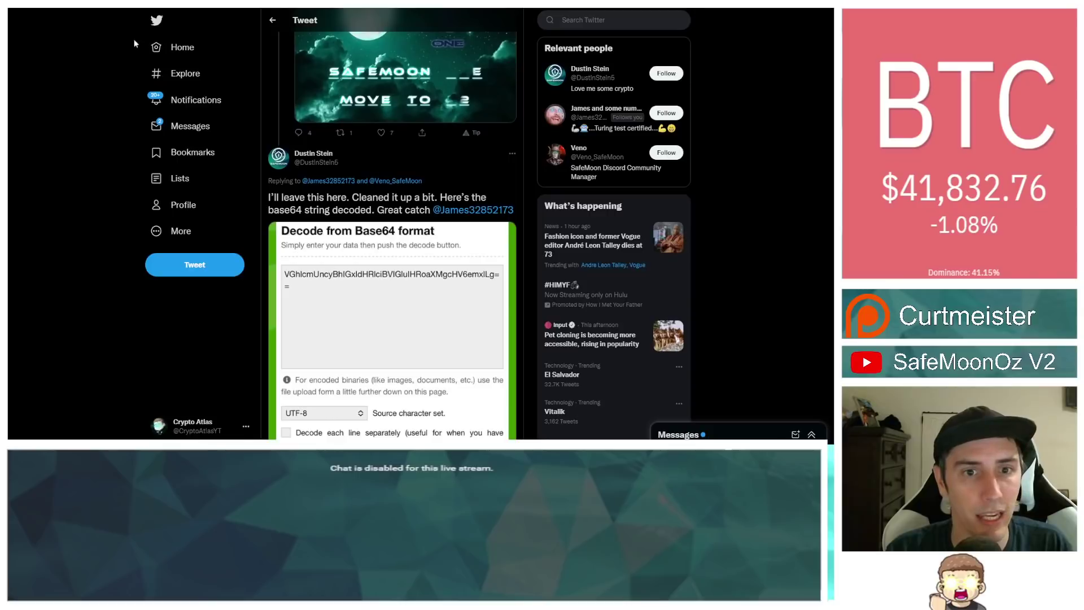
Show the puzzle image full-size and expand the hidden replies beside it
click(405, 84)
scroll(760, 239, down, 2)
scroll(760, 238, down, 3)
scroll(760, 237, down, 2)
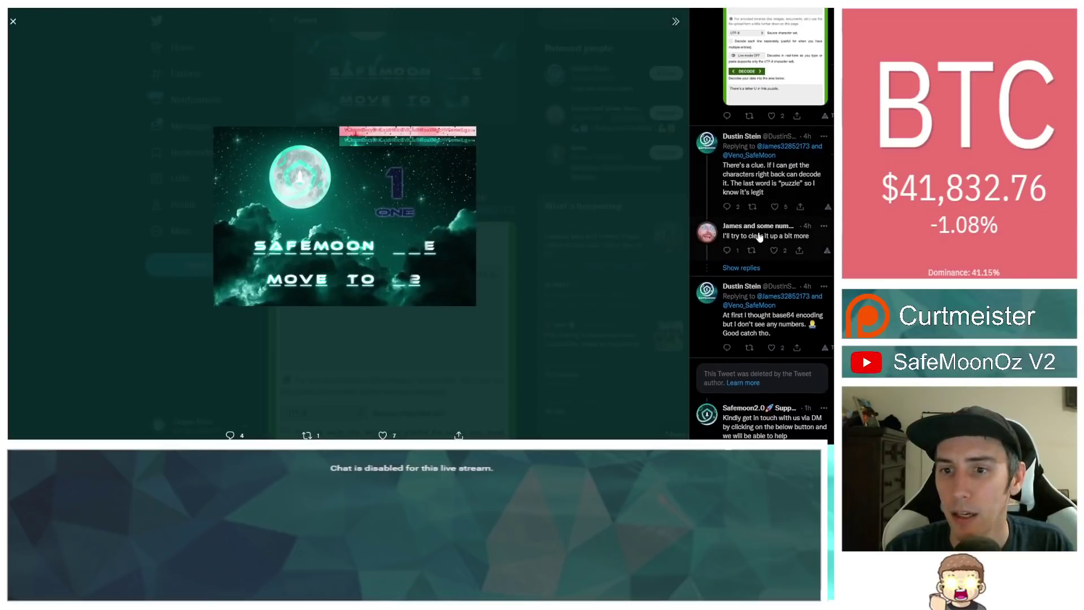
scroll(760, 238, down, 2)
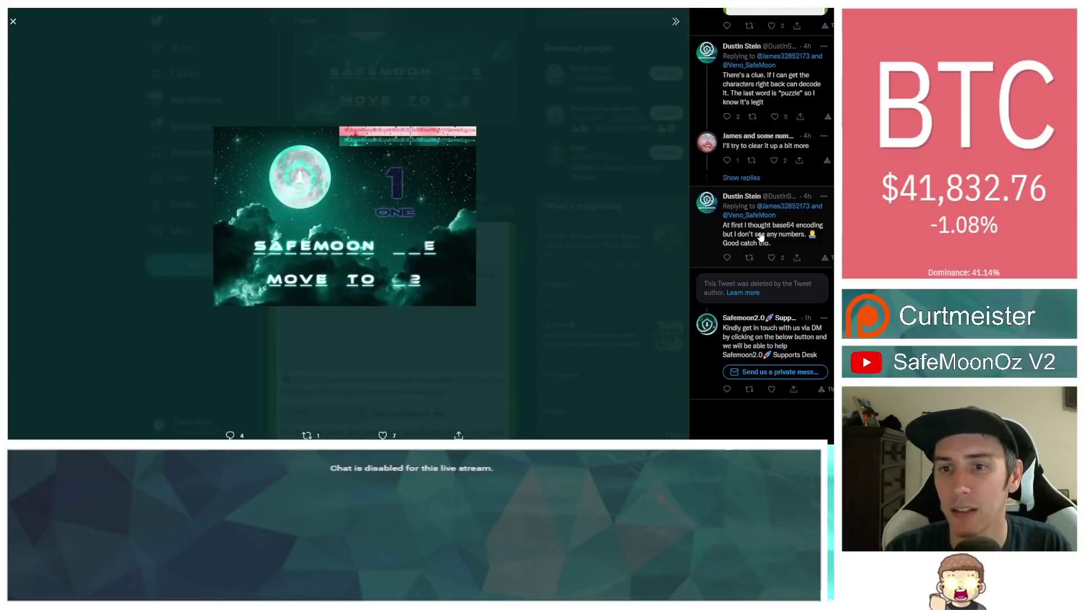
click(740, 178)
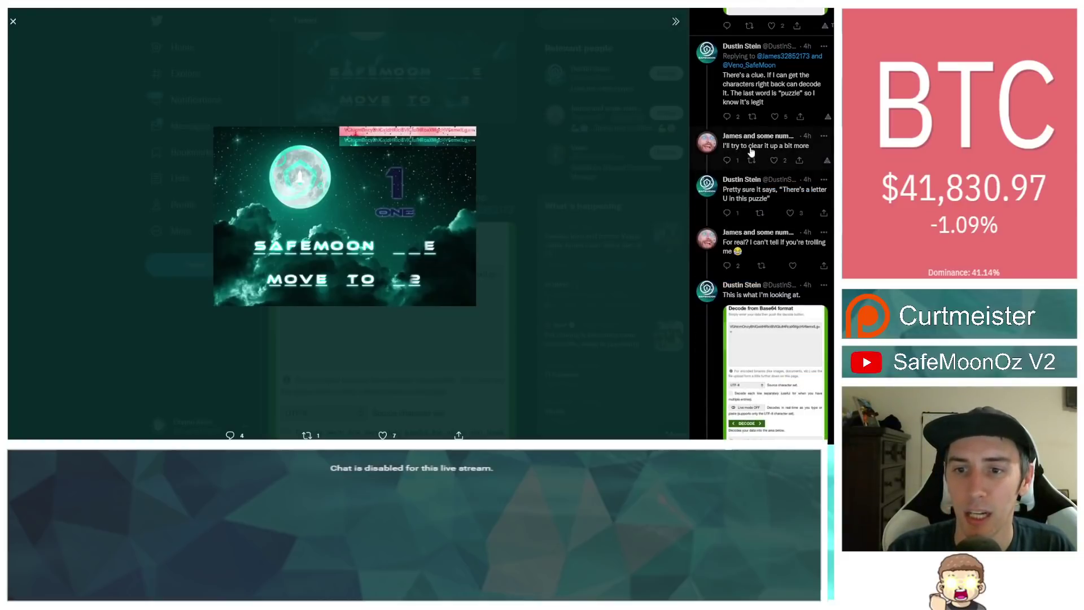
scroll(779, 241, down, 1)
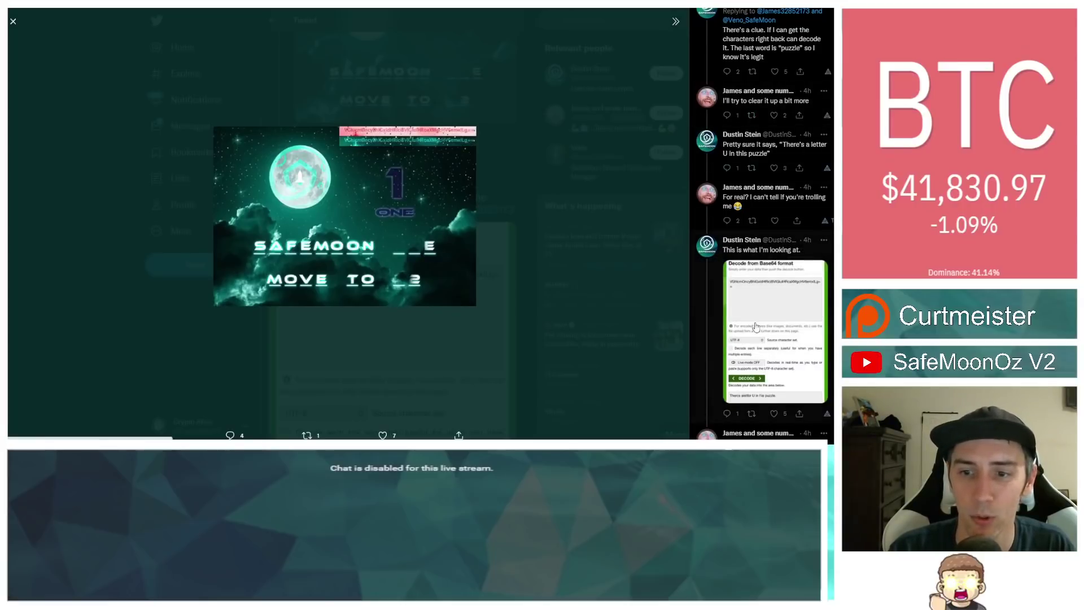
scroll(731, 327, down, 1)
scroll(720, 330, down, 1)
scroll(720, 304, down, 1)
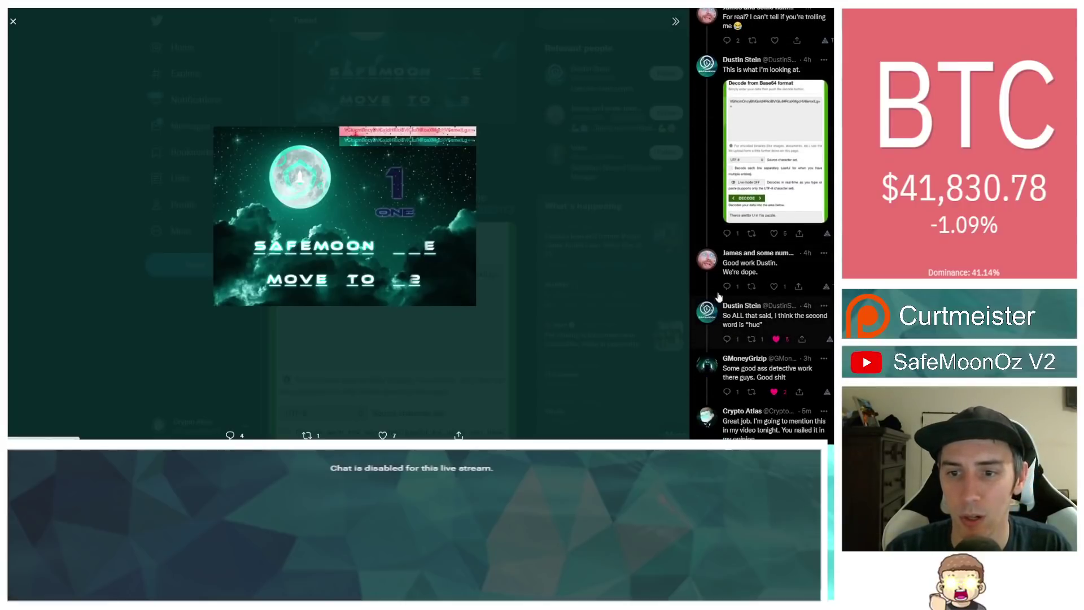
Check the Base64 decode reply, then return to the thread page
click(713, 160)
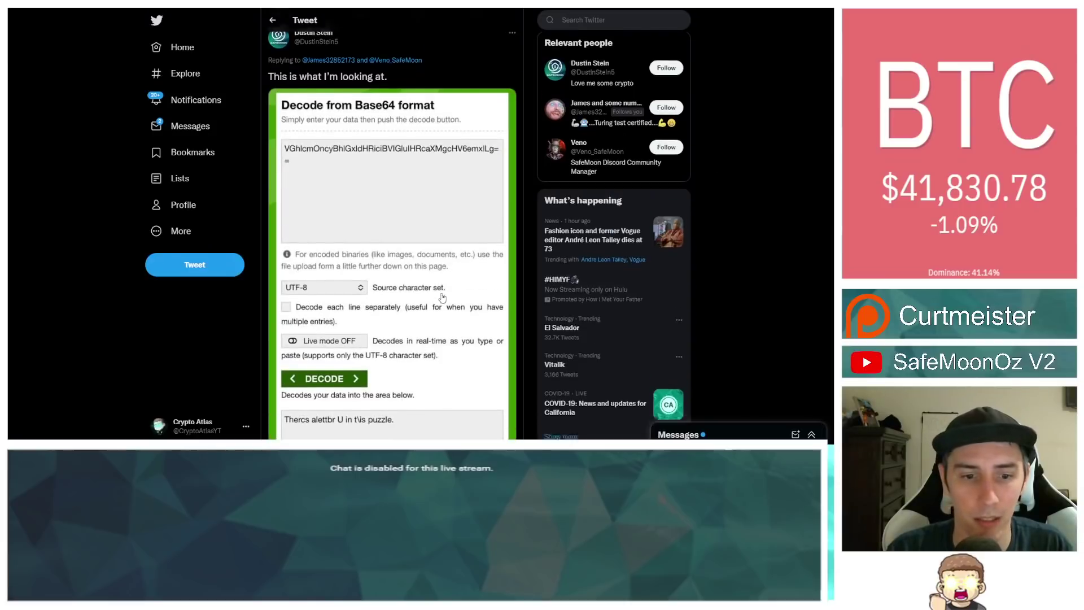
scroll(345, 307, down, 2)
scroll(343, 309, up, 2)
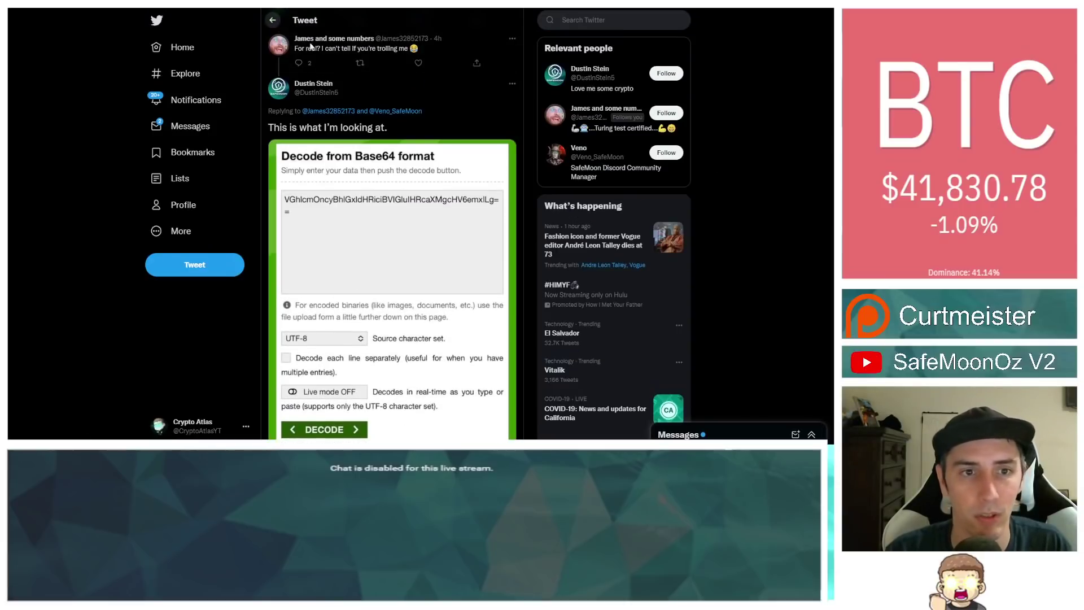
key(alt+Left)
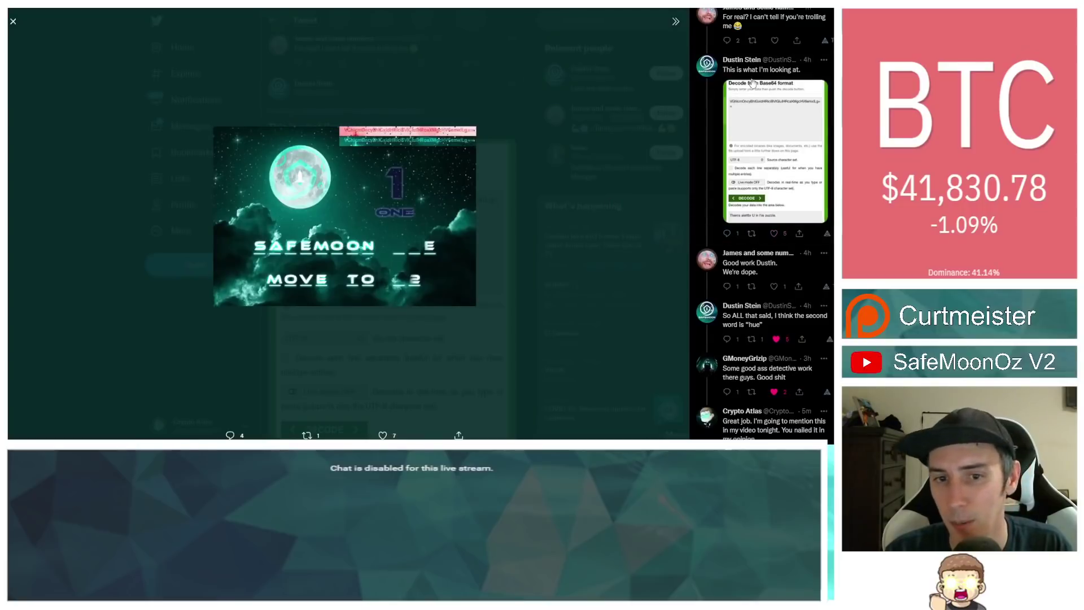
scroll(728, 235, down, 2)
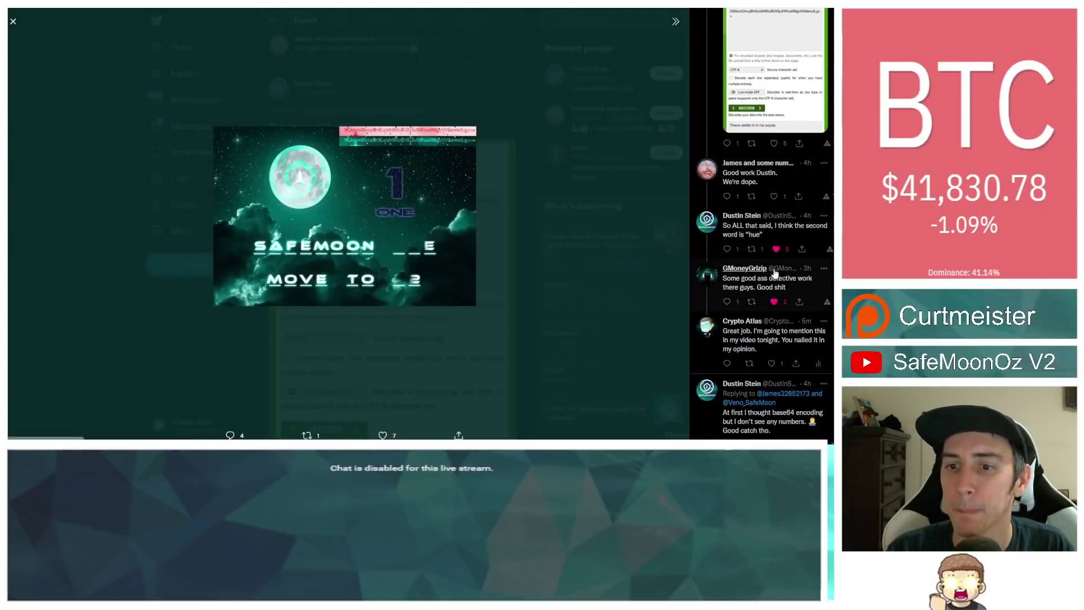
scroll(765, 261, down, 1)
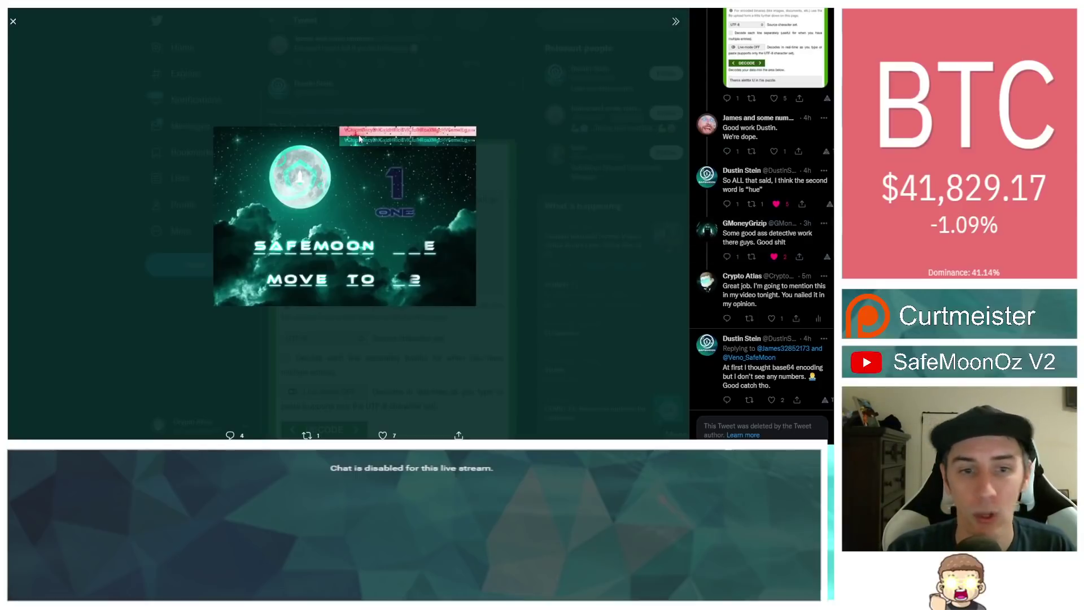
click(438, 87)
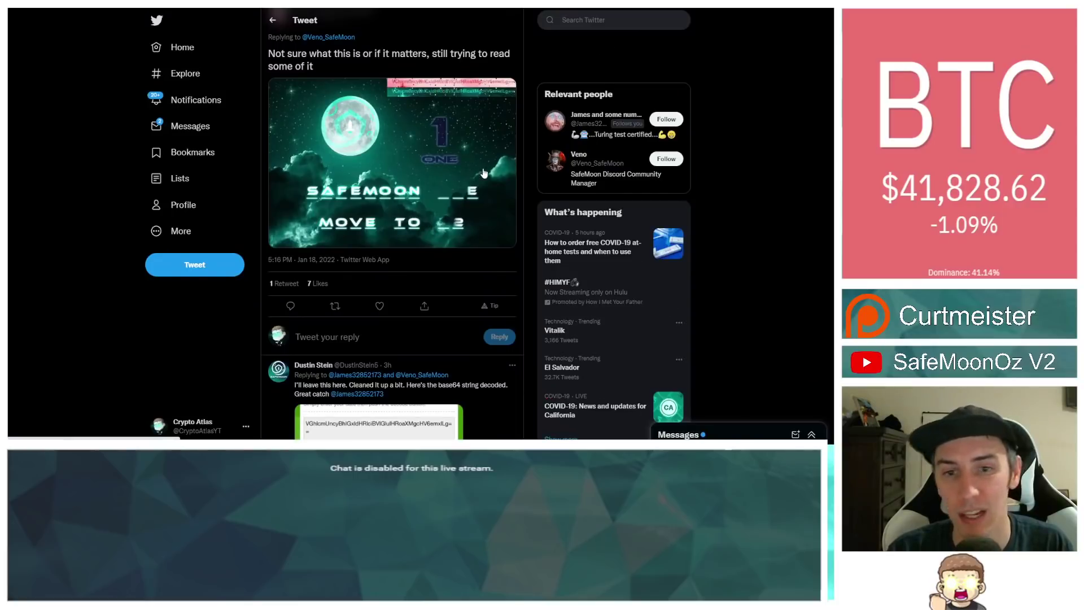
scroll(482, 176, up, 2)
scroll(482, 175, up, 1)
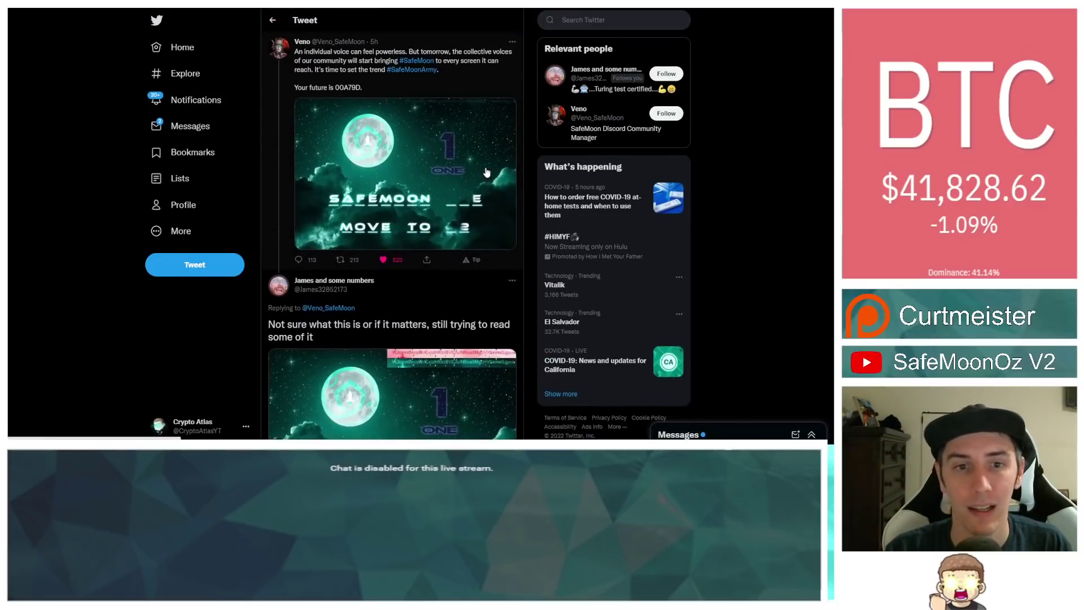
scroll(486, 173, down, 1)
scroll(506, 174, up, 1)
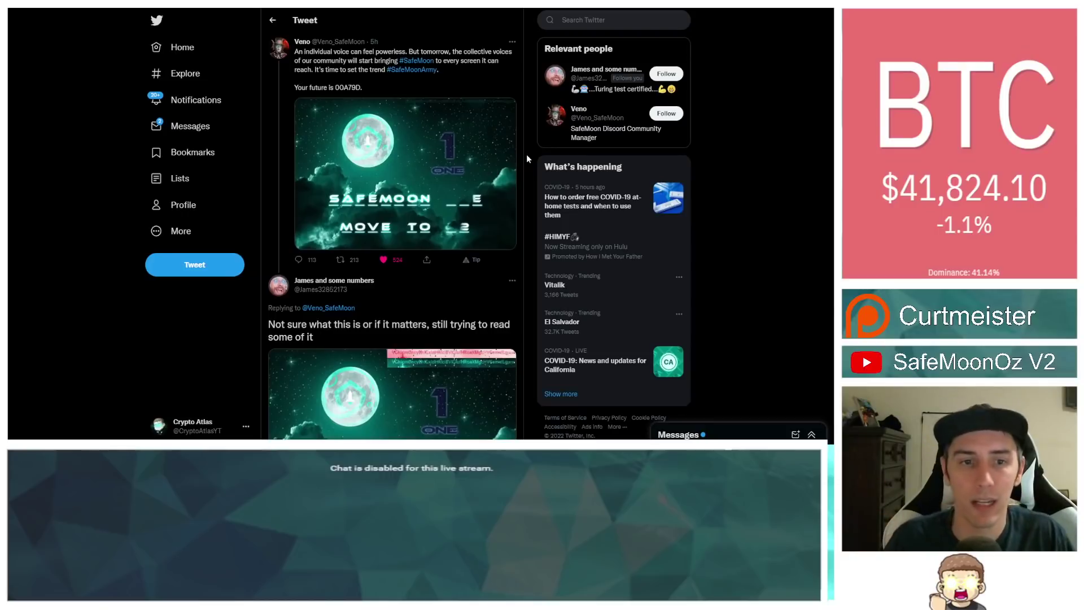
Show the 'Your future is 00A79D.' puzzle tweet on its own page
click(405, 93)
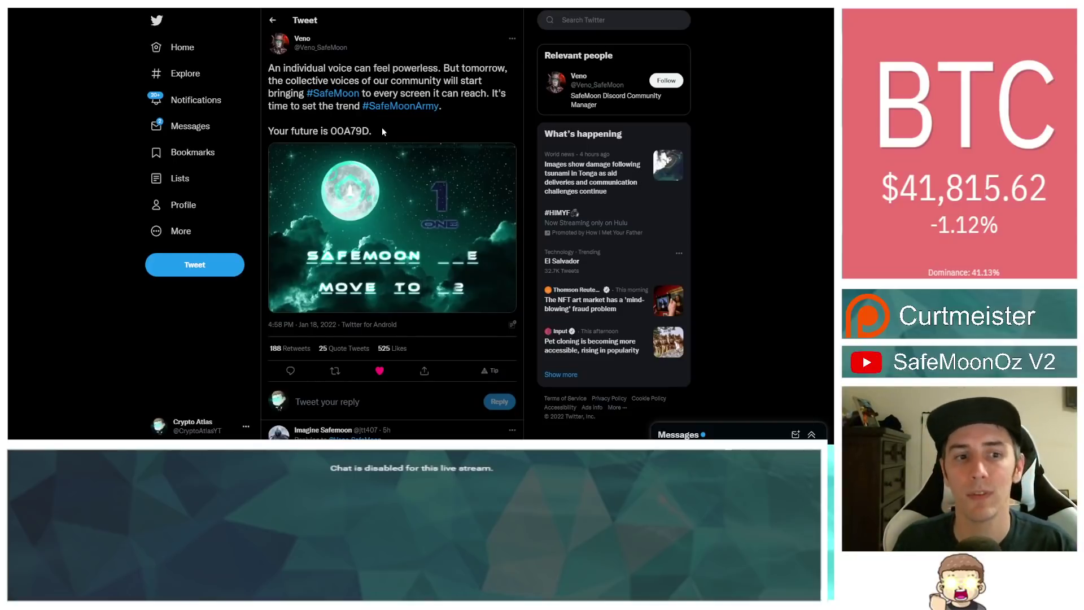
Go to your profile and bring up the pinned NFT giveaway tweet
click(173, 203)
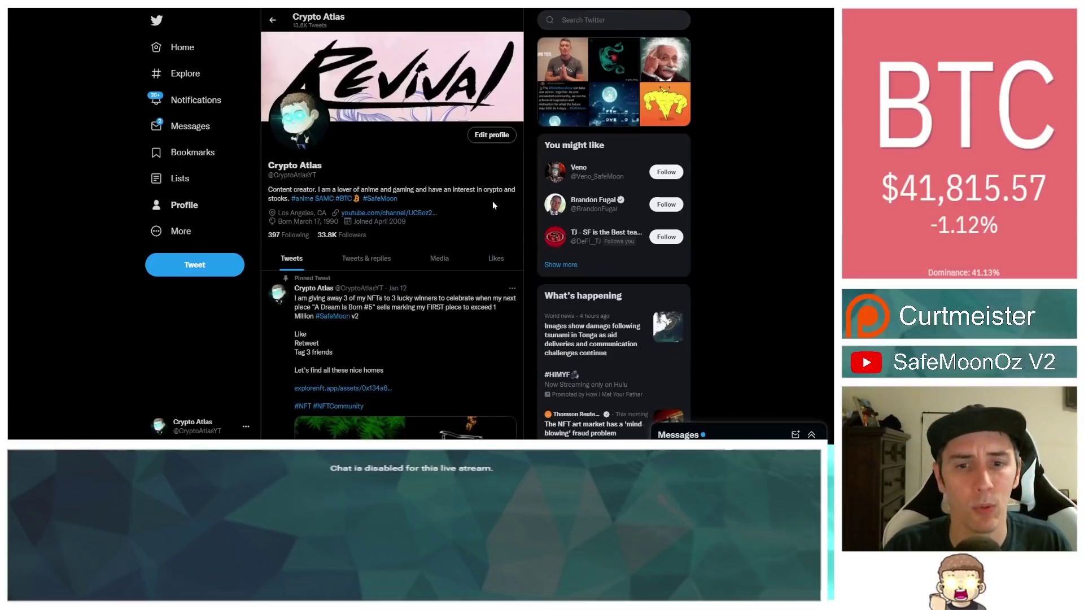
scroll(492, 205, down, 2)
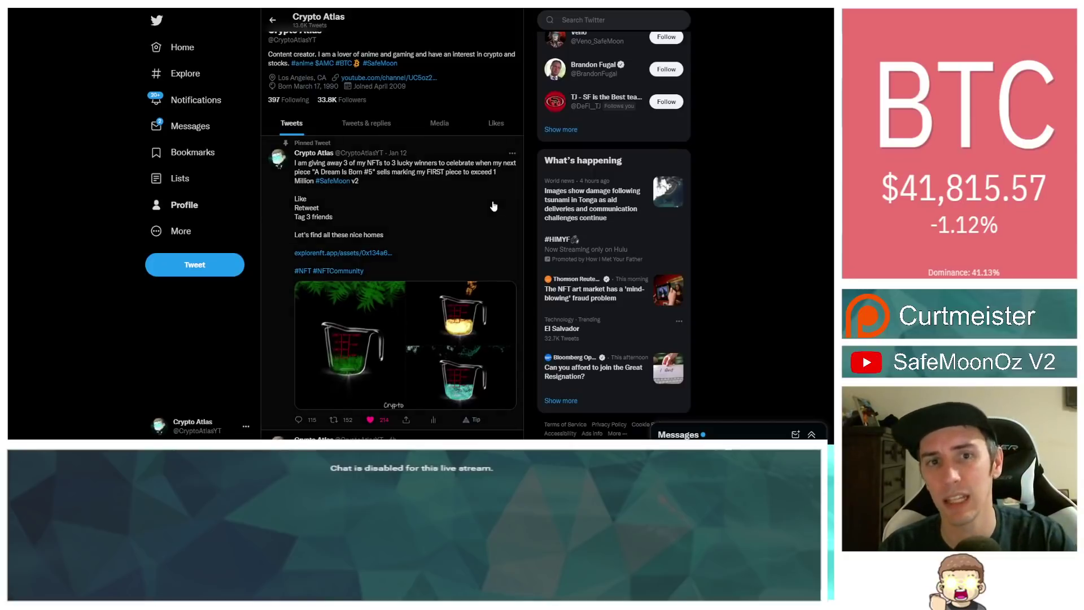
click(492, 205)
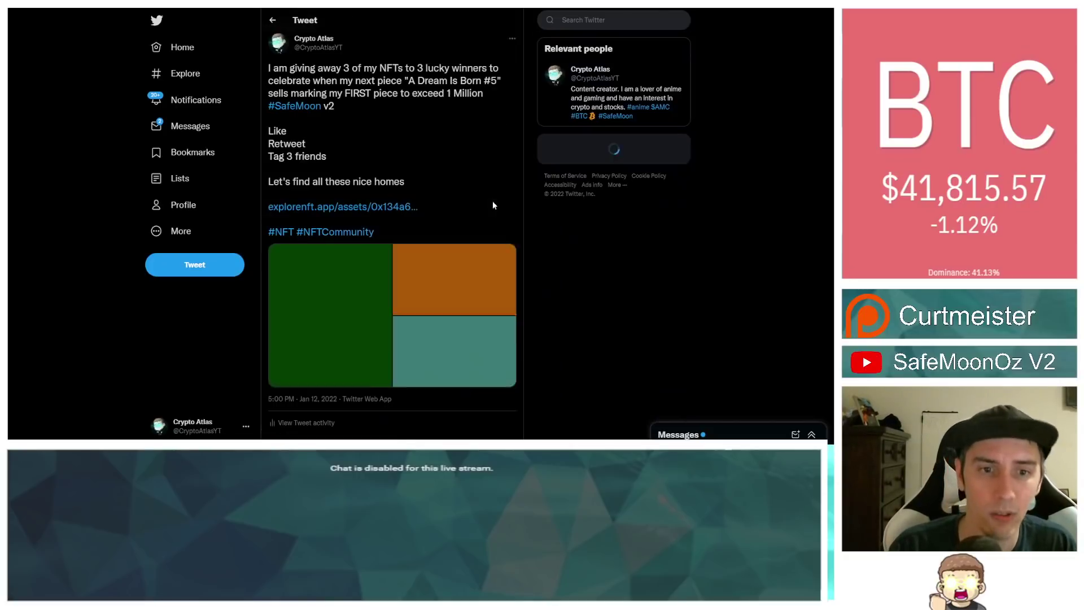
scroll(353, 205, down, 2)
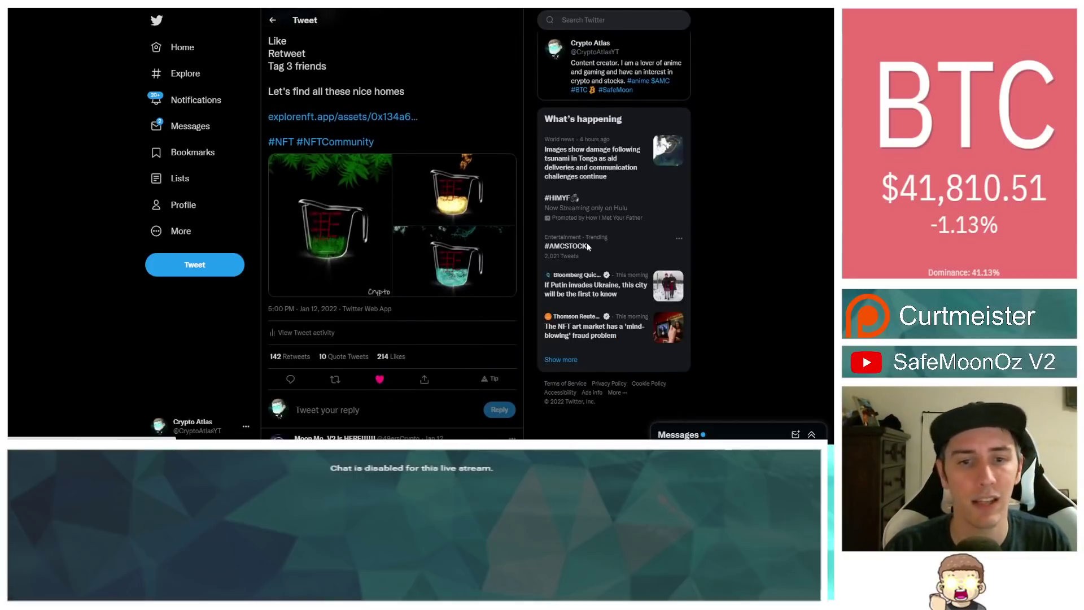
Browse the three measuring-cup images (green, flaming, teal water) full-size, then return to the tweet
click(354, 205)
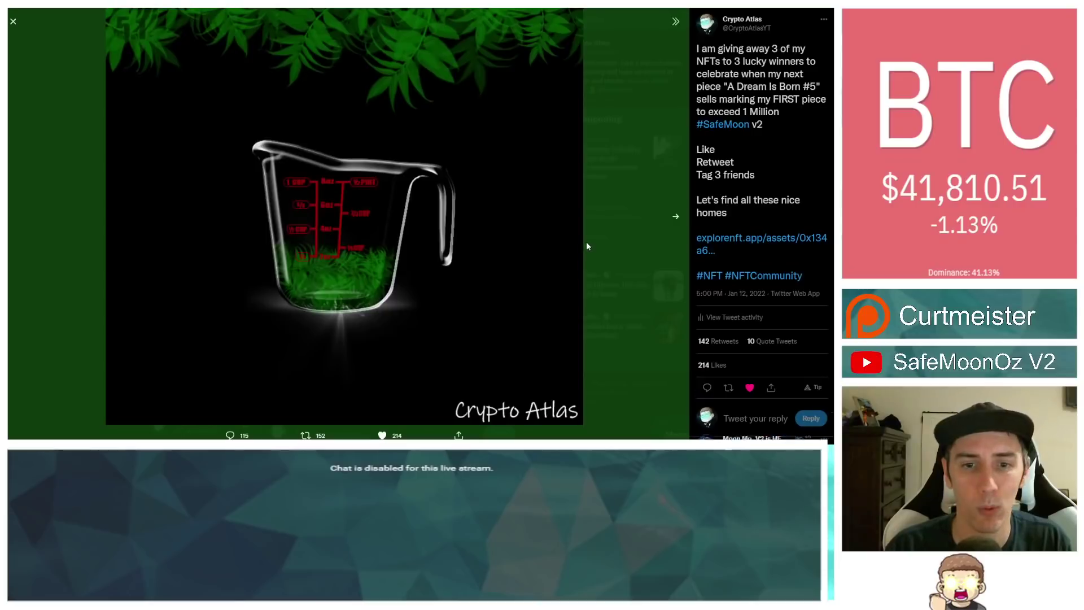
click(674, 219)
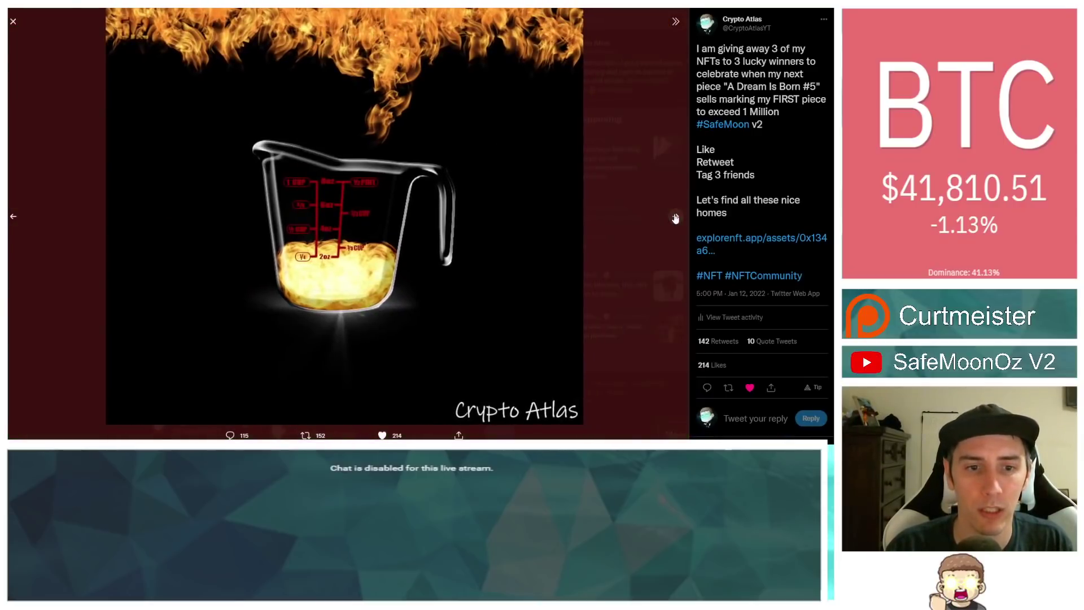
click(675, 219)
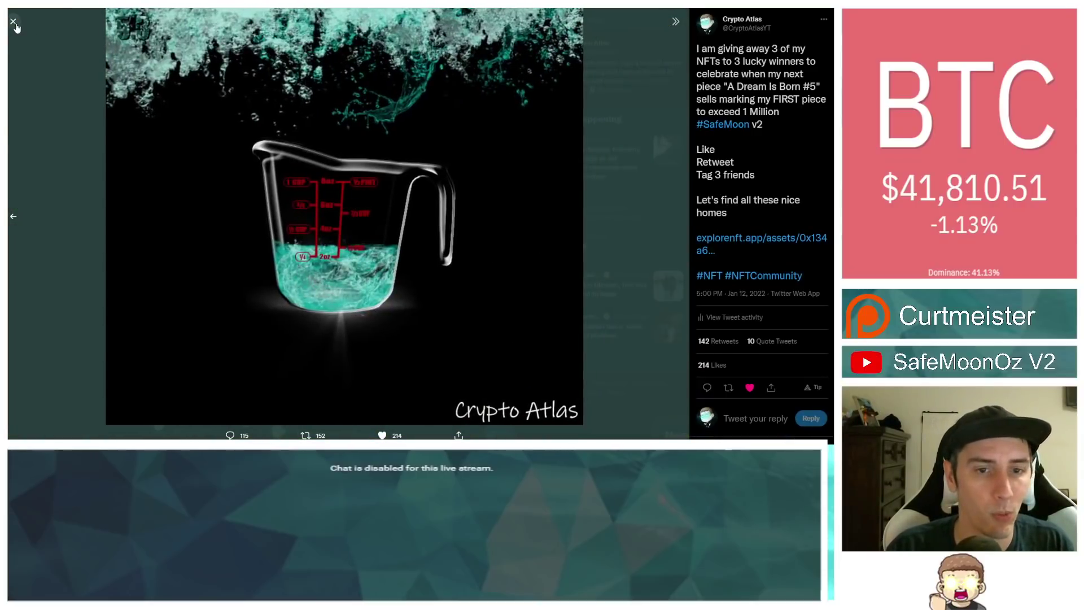
click(14, 23)
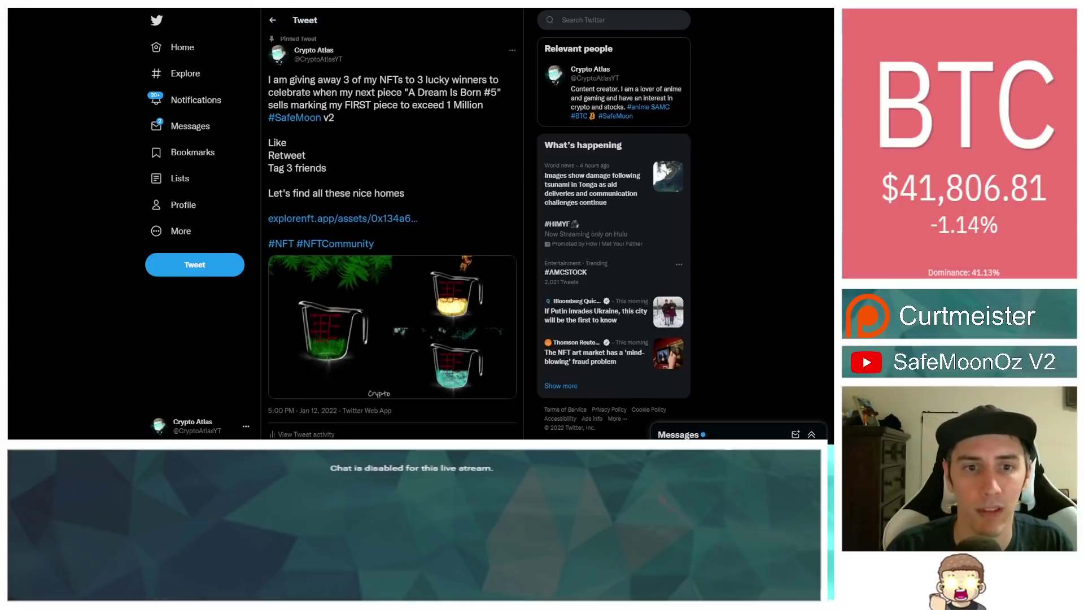